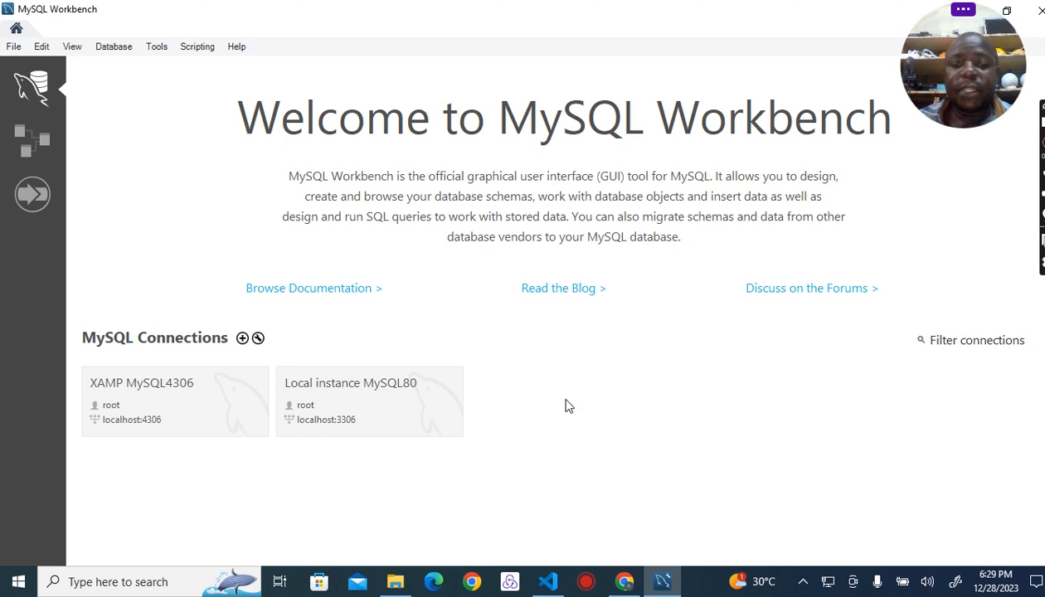
Step: Open the Local instance MySQL80 connection and expand the tables of the sampledatabase schema to review them
left_click(363, 400)
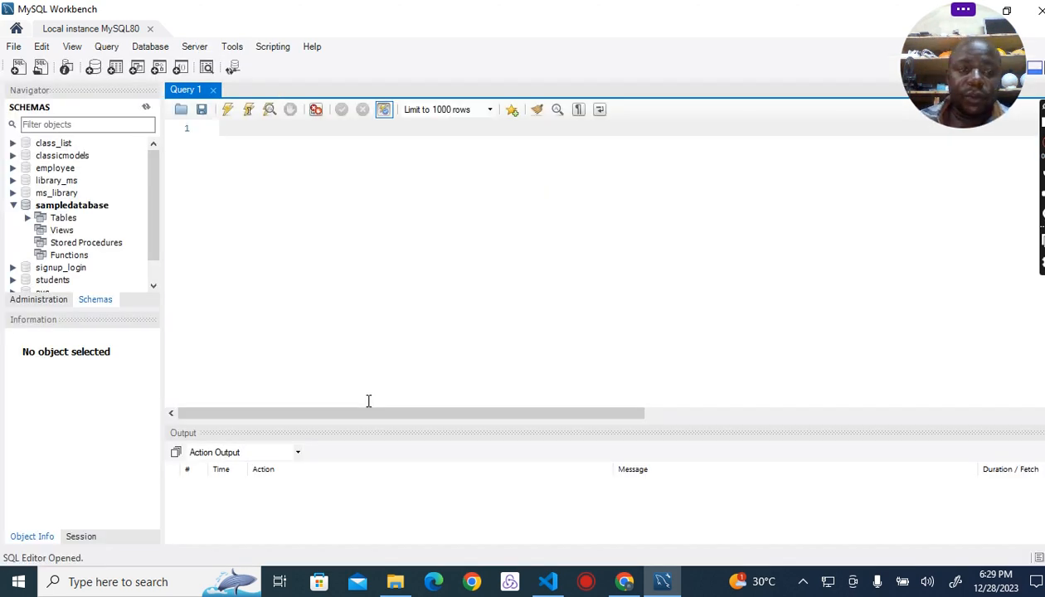
left_click(7, 209)
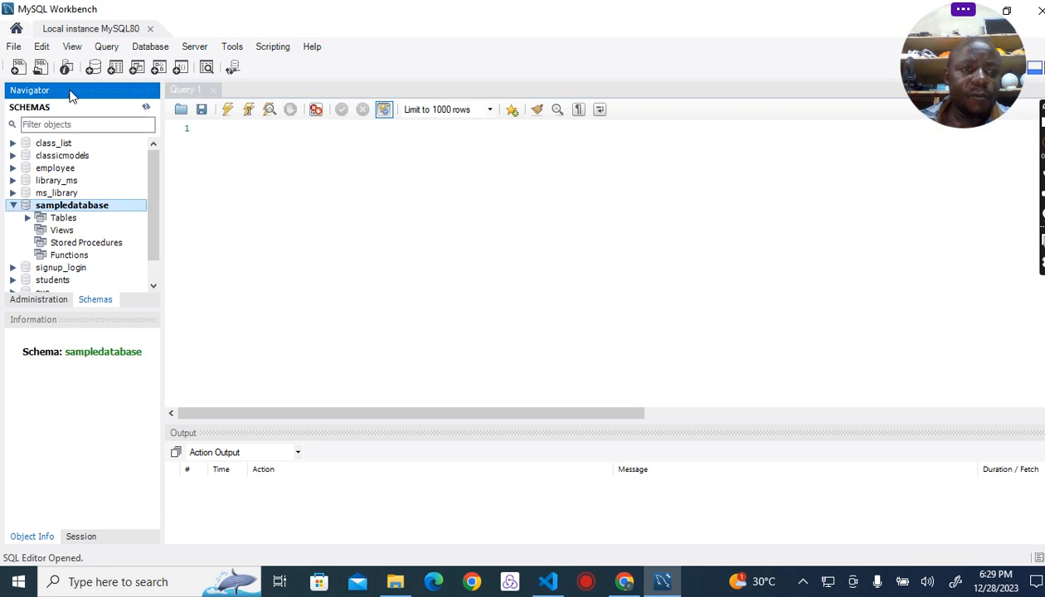
mouse_move(157, 174)
left_mouse_down()
mouse_move(156, 206)
mouse_move(157, 157)
left_mouse_up()
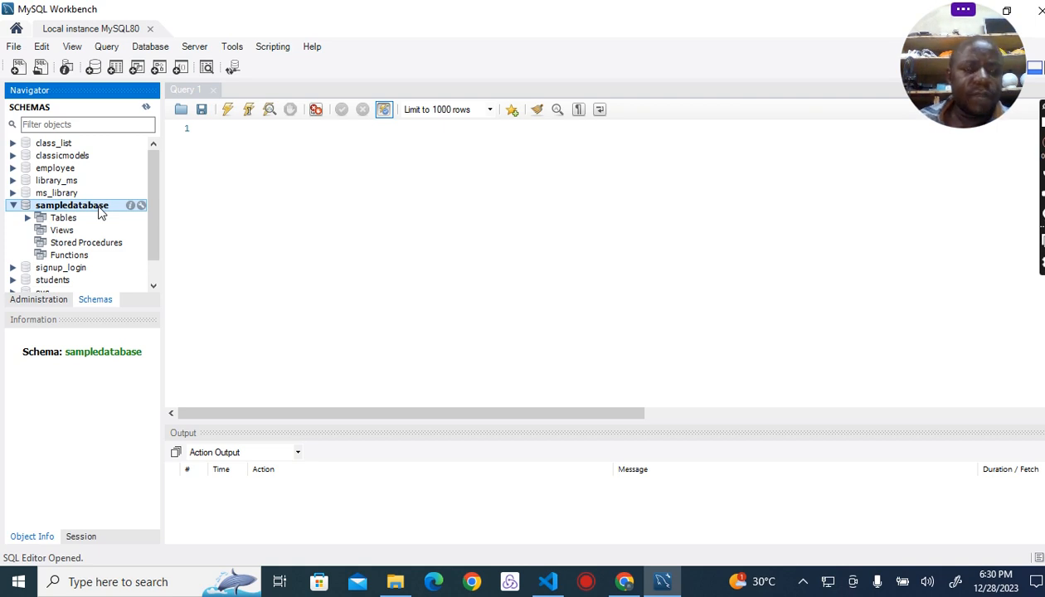
left_click(27, 218)
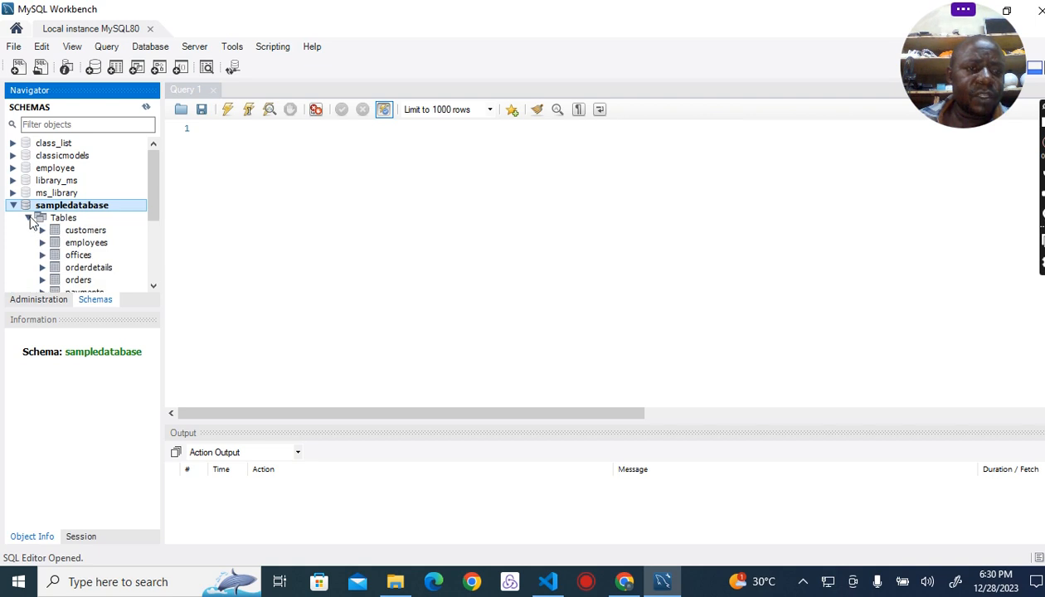
left_click_drag(152, 197, 158, 238)
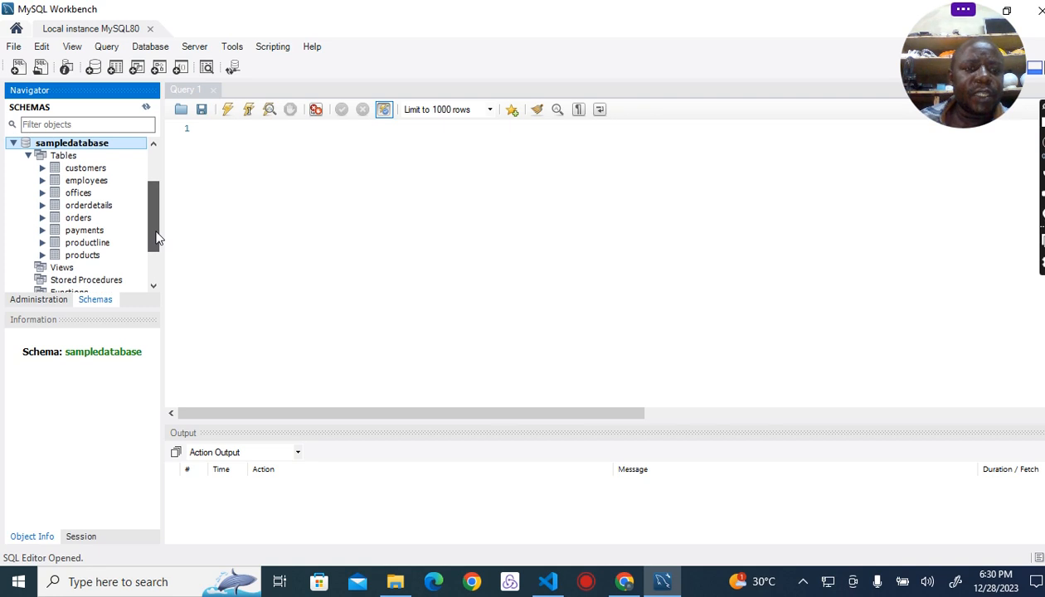
left_click_drag(156, 238, 157, 244)
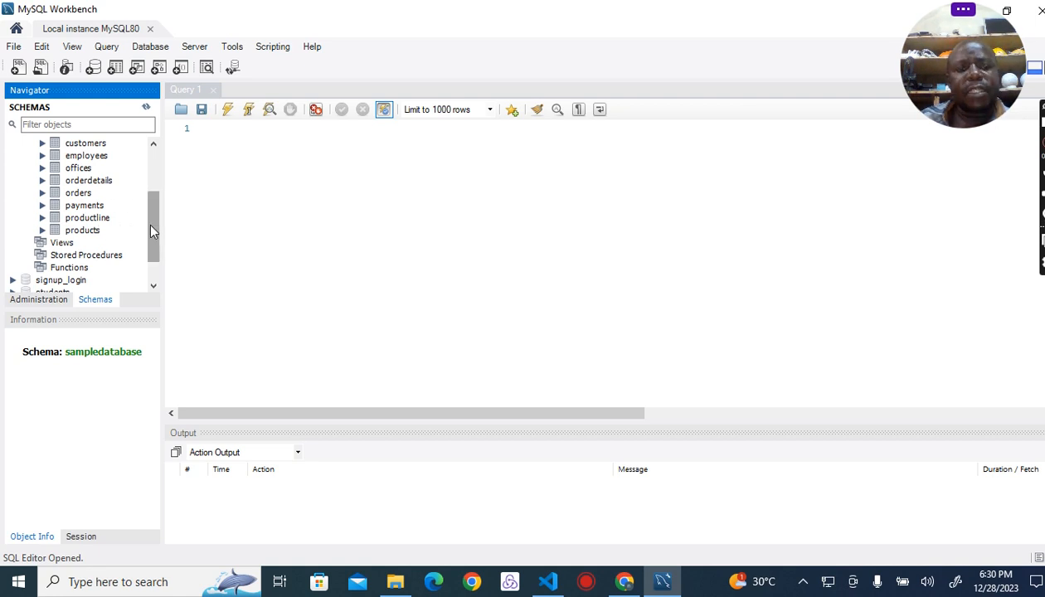
left_click_drag(152, 228, 160, 175)
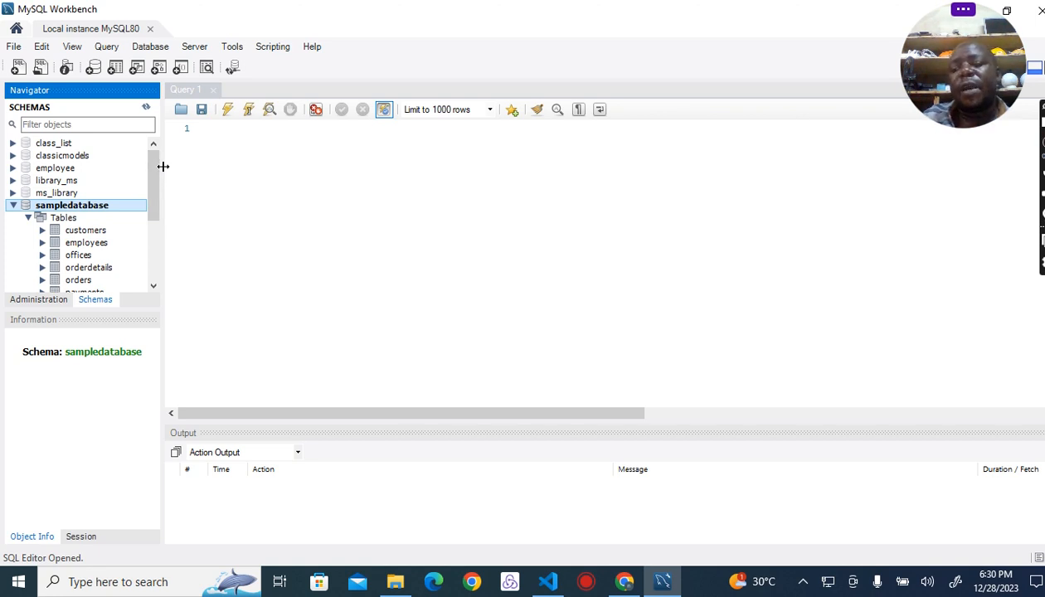
Step: Start reverse engineering a database over Local instance MySQL80, choosing only the sampledatabase schema and retrieving its objects
left_click(151, 47)
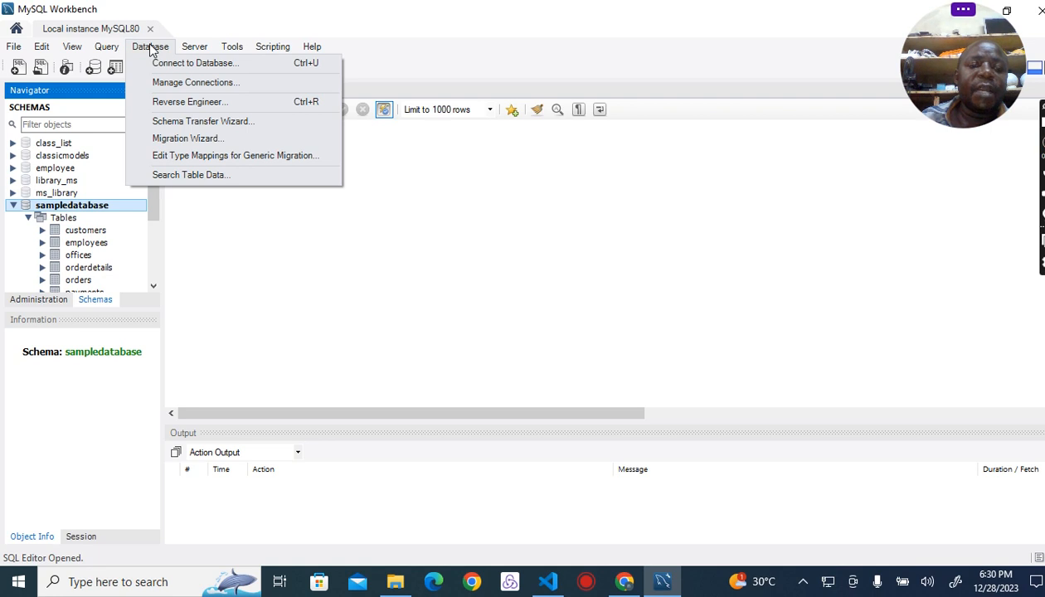
left_click(184, 110)
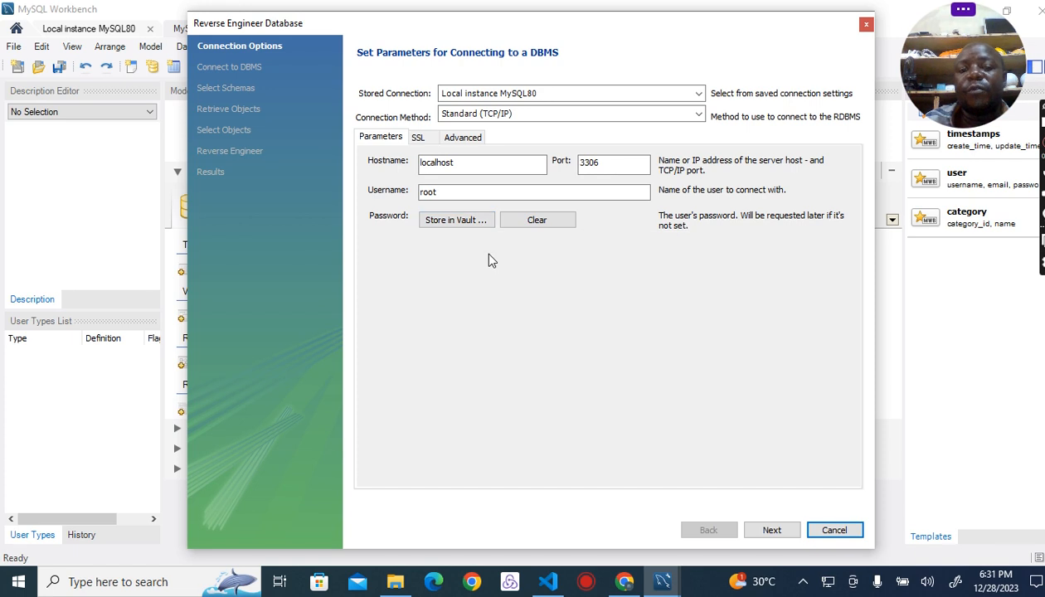
left_click(773, 531)
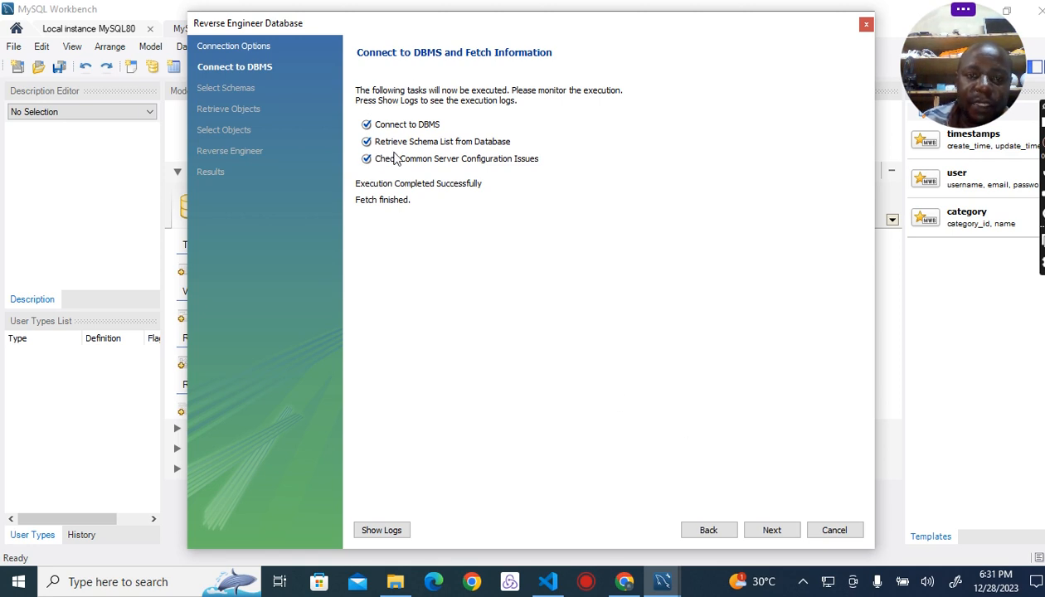
left_click(770, 531)
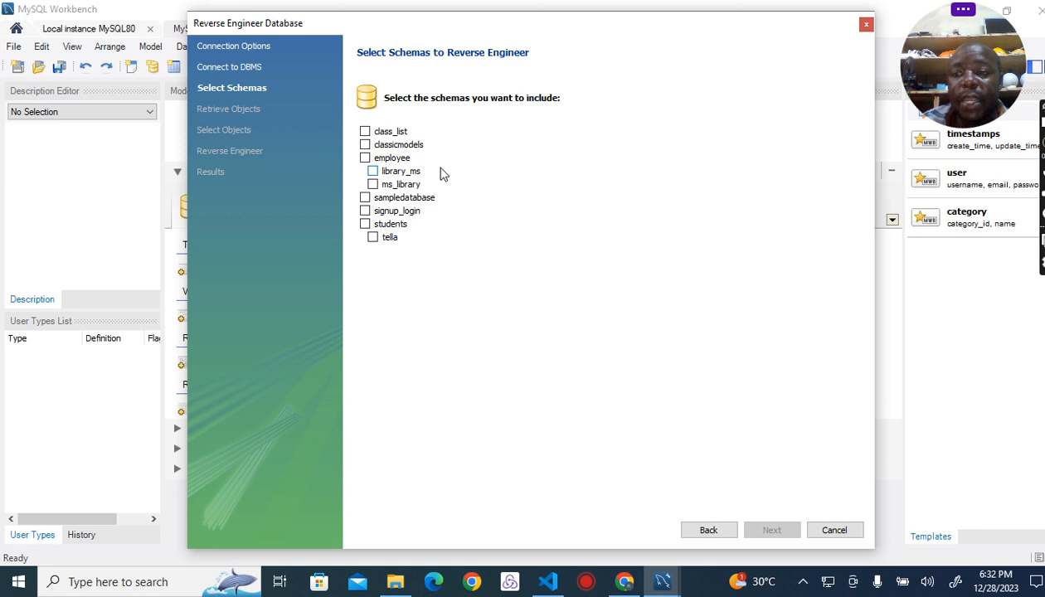
left_click(365, 198)
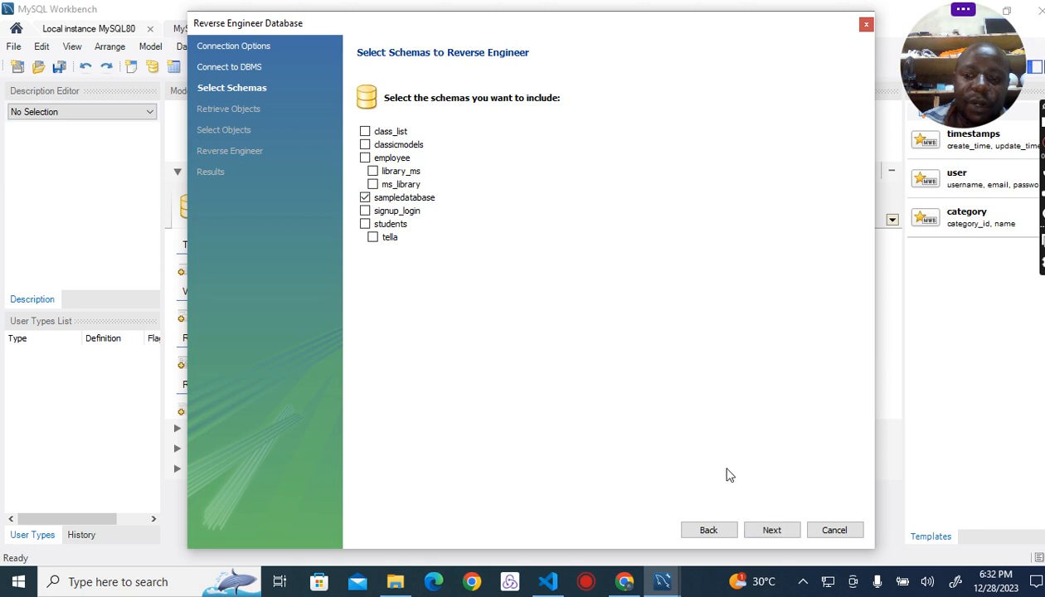
left_click(771, 531)
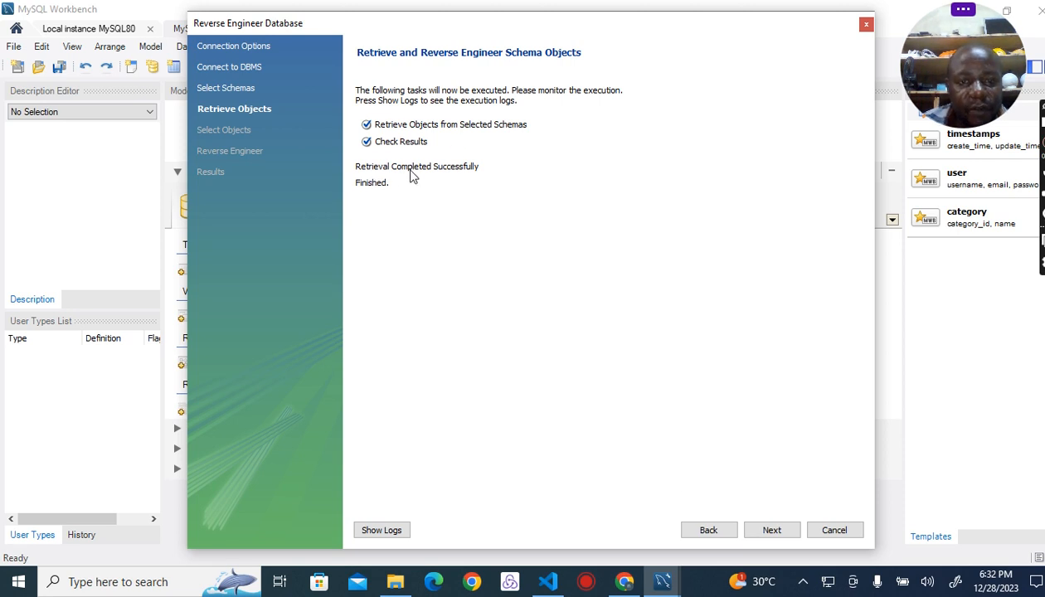
left_click(771, 531)
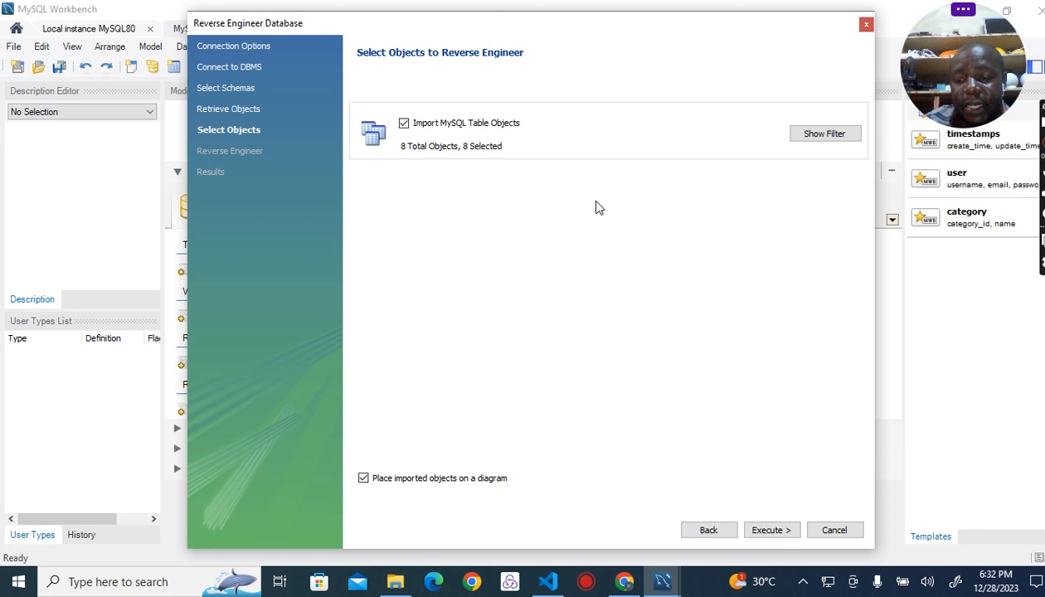
Step: Exclude sampledatabase.customers from the table objects in the import filter, and include it again
left_click(820, 136)
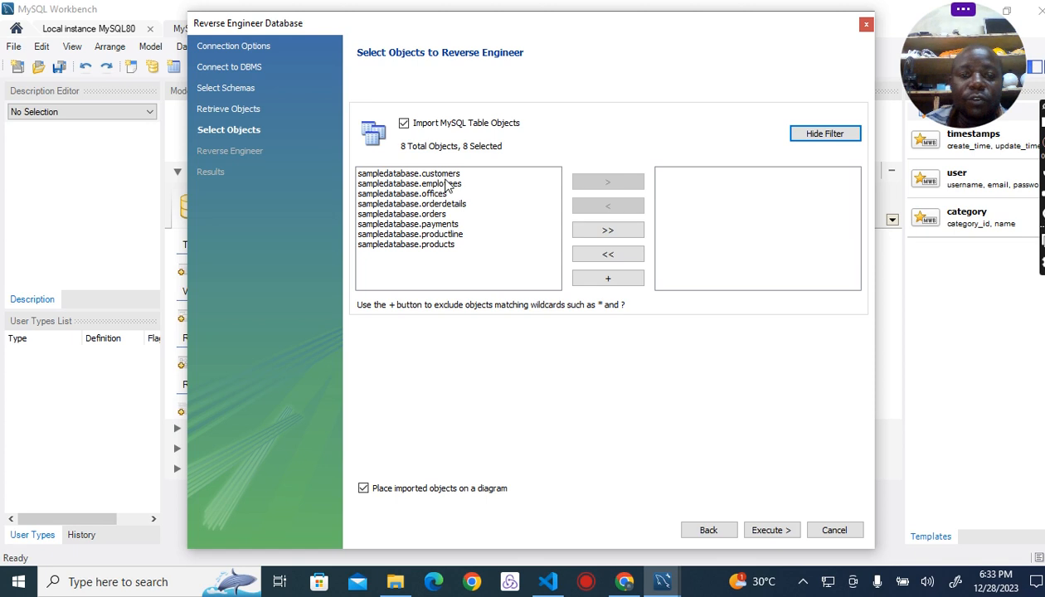
left_click(411, 175)
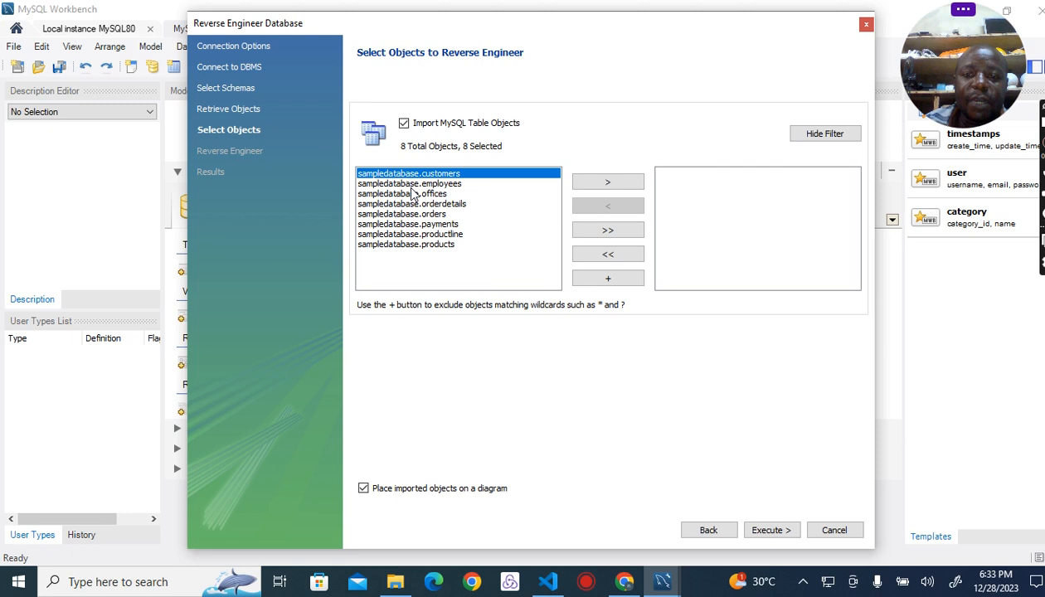
left_click(609, 182)
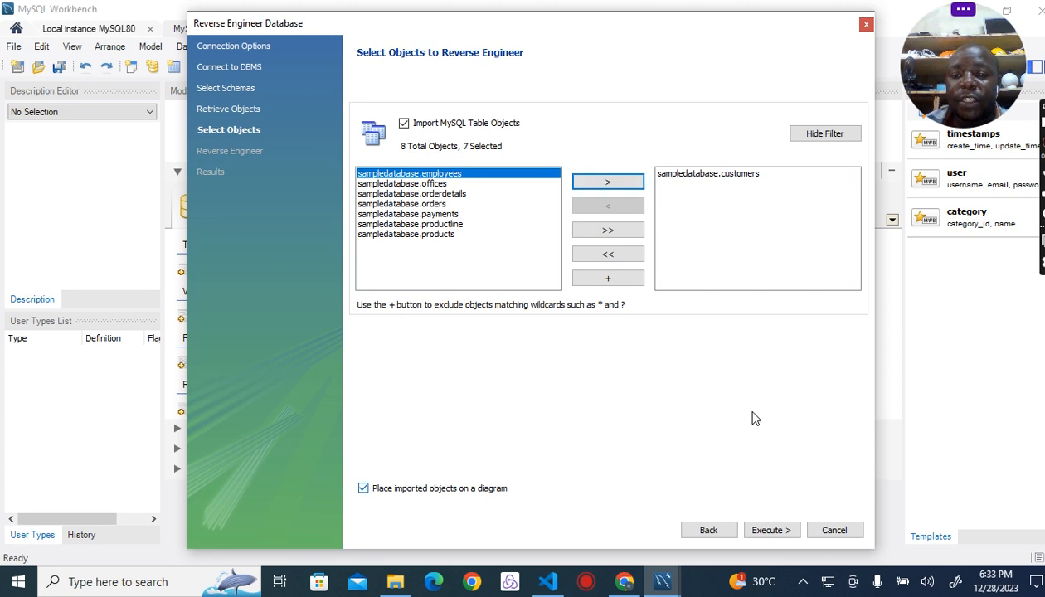
left_click(723, 175)
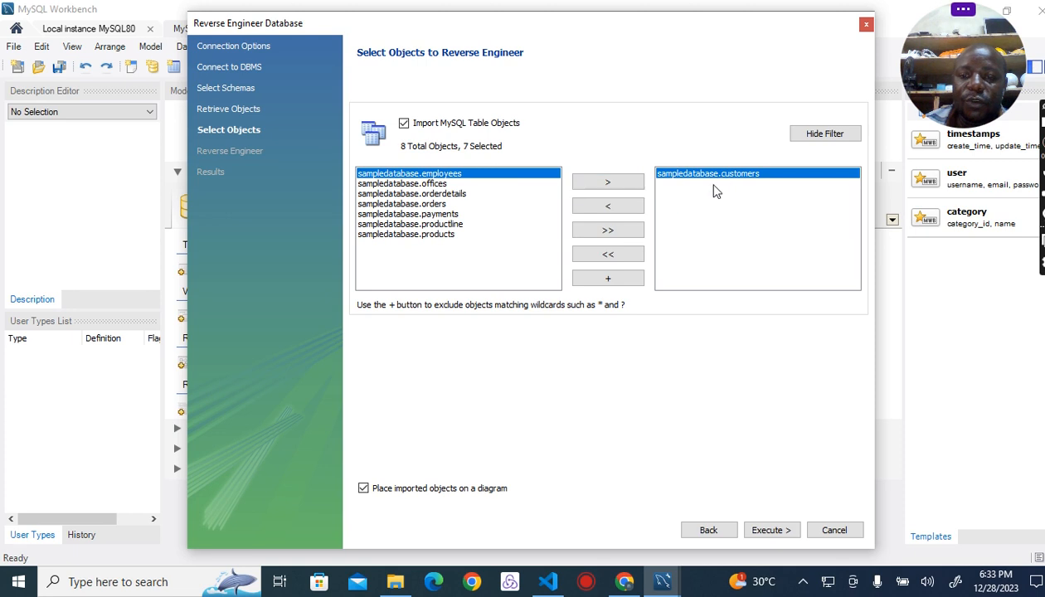
left_click(607, 207)
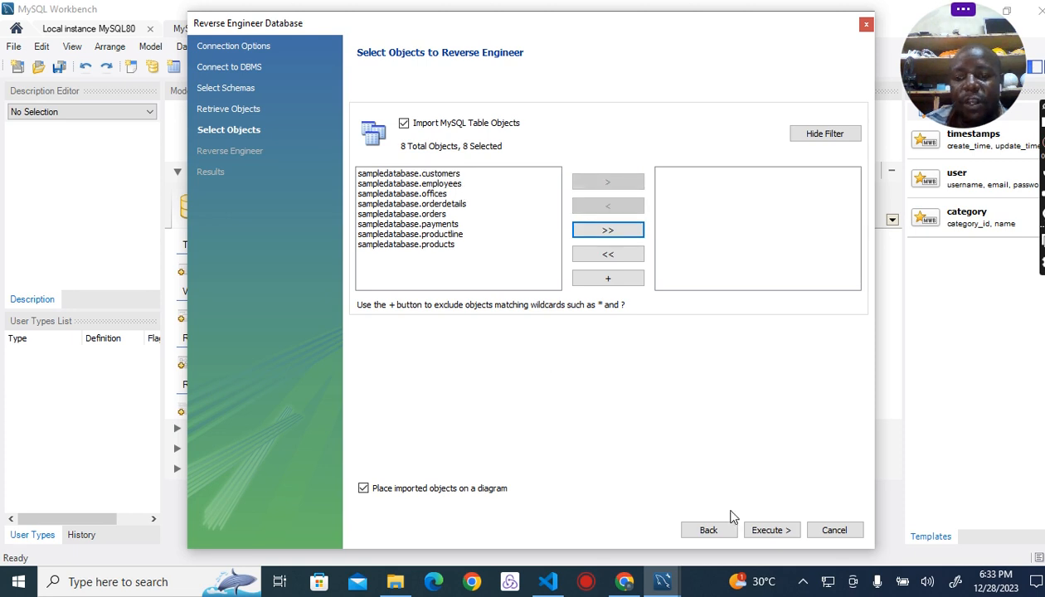
Step: Execute the reverse engineering of all sampledatabase tables with imported objects placed on a diagram, and finish the wizard
left_click(772, 531)
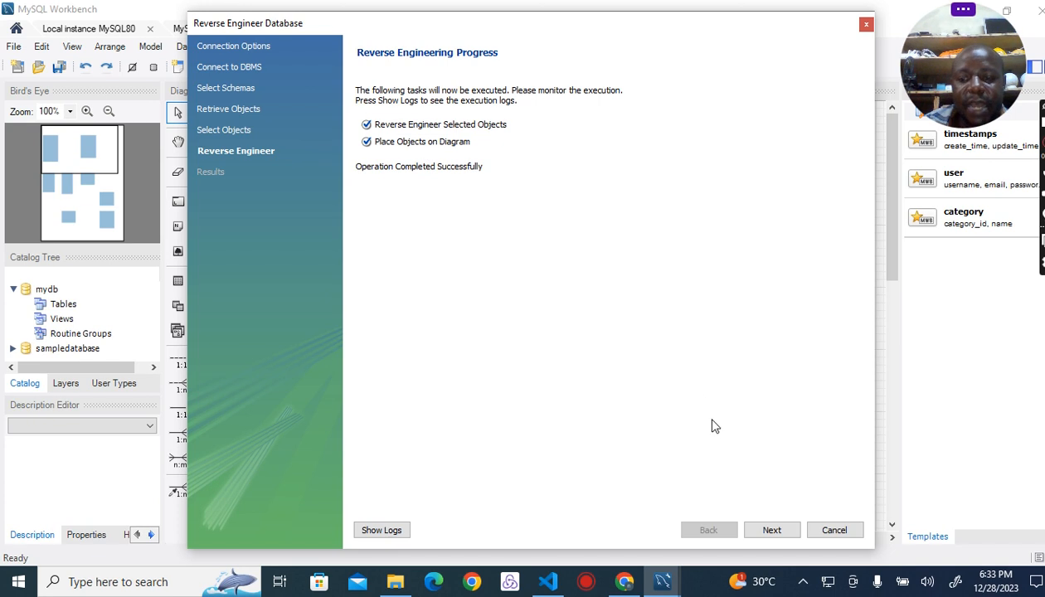
left_click(773, 530)
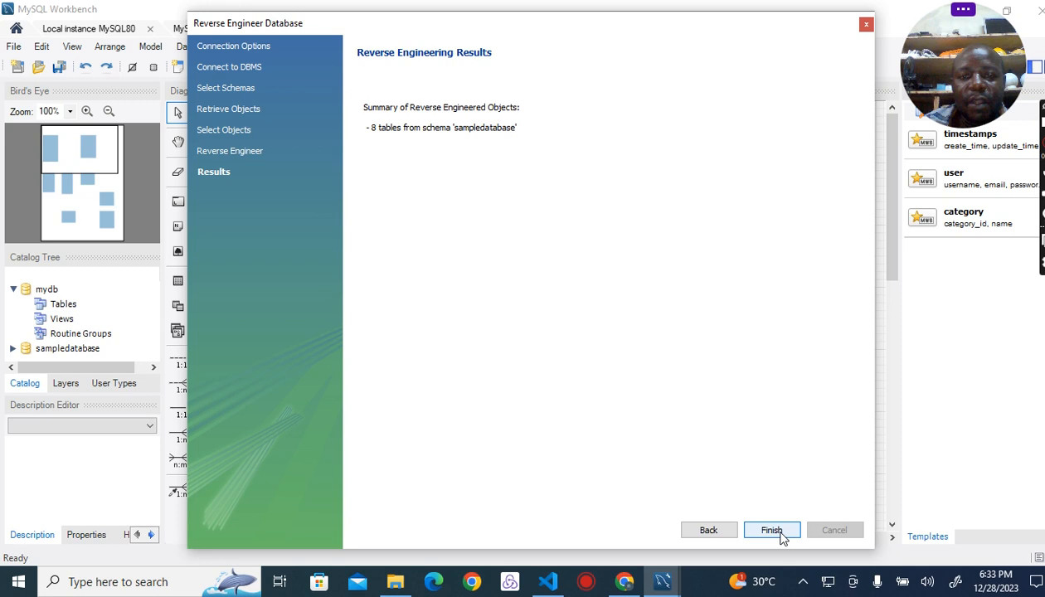
left_click(771, 530)
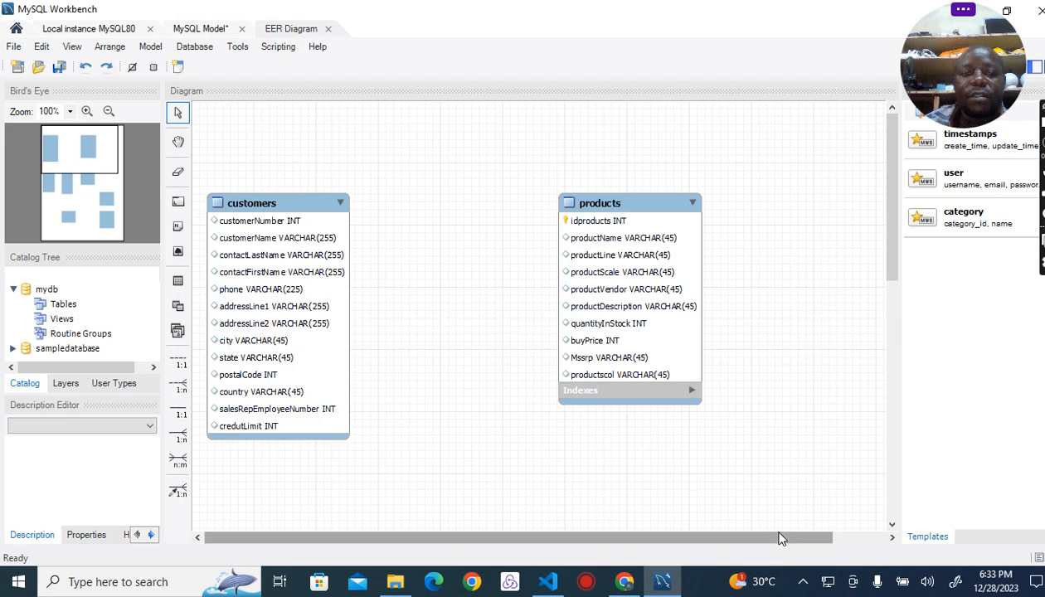
Step: Look over all the tables and their columns in the generated sampledatabase EER diagram
scroll(567, 307, "down", 4)
scroll(578, 302, "down", 6)
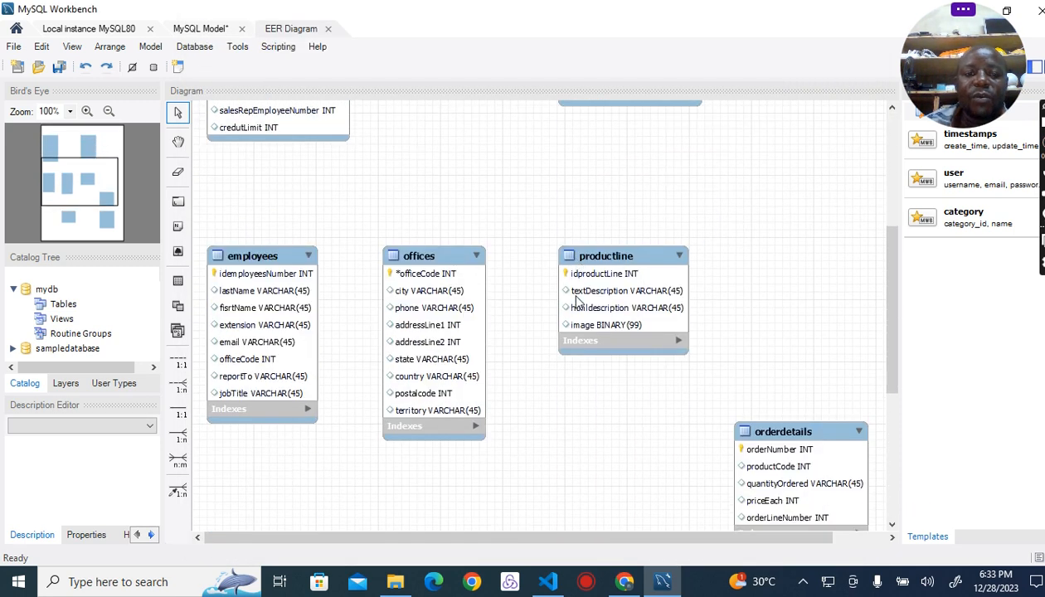
scroll(579, 302, "down", 3)
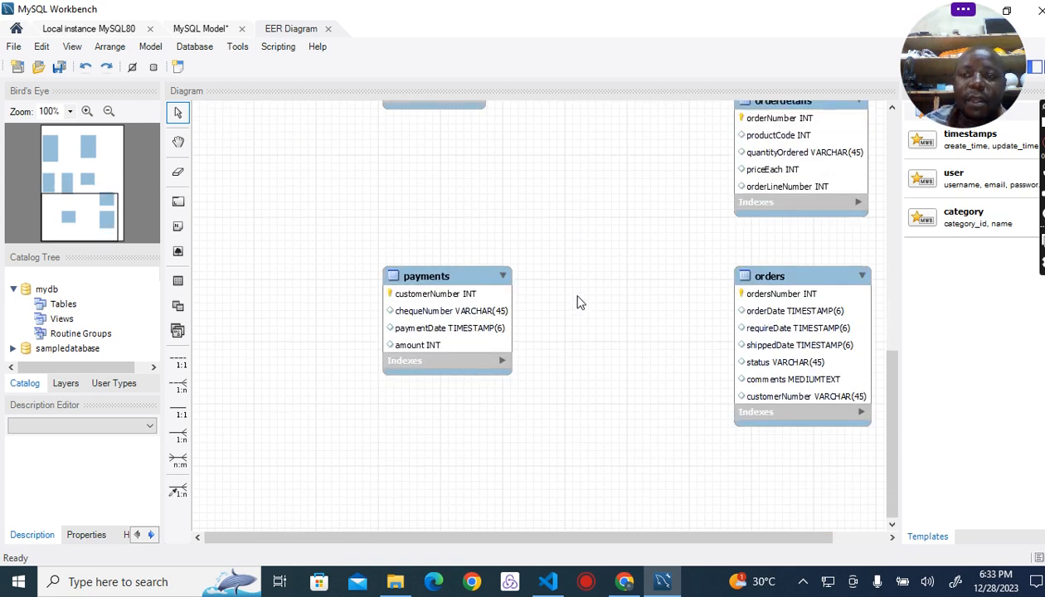
scroll(593, 298, "up", 2)
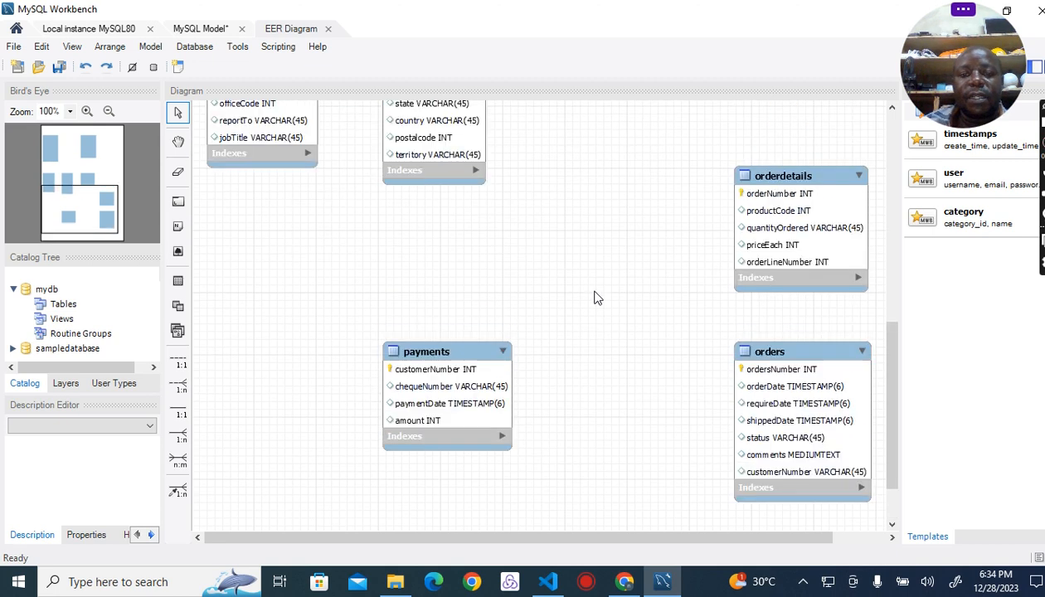
scroll(594, 298, "up", 5)
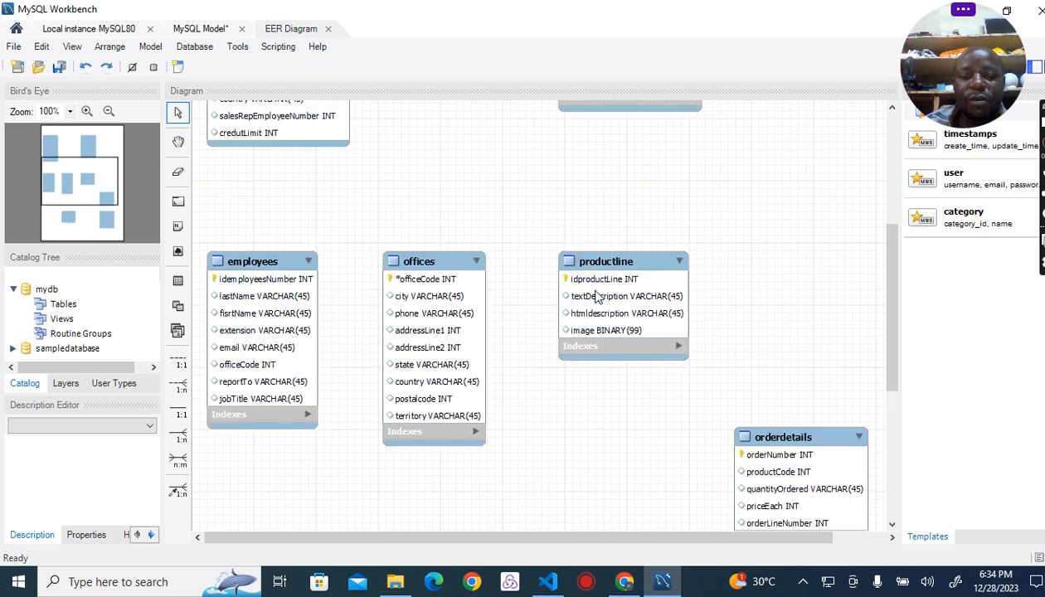
scroll(594, 297, "up", 6)
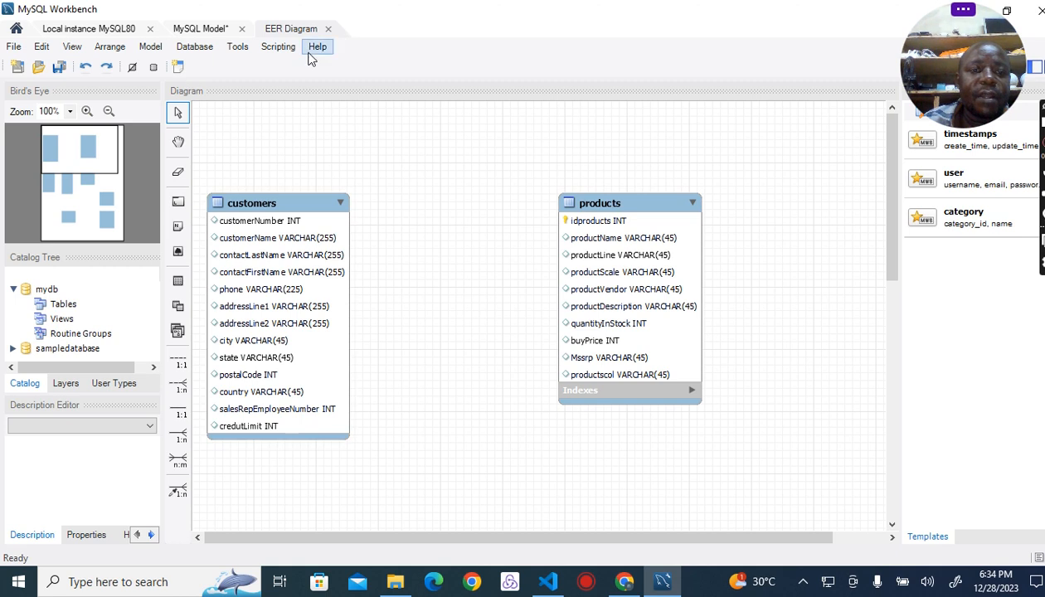
Step: Open the existing "libriar managemant system" model without saving the currently open model
left_click(17, 30)
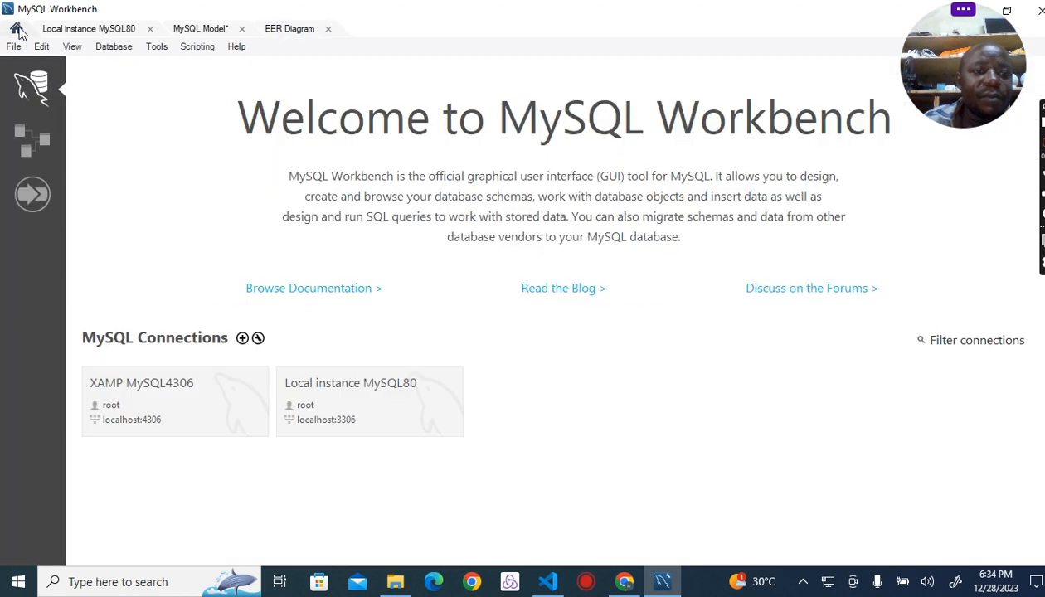
left_click(29, 140)
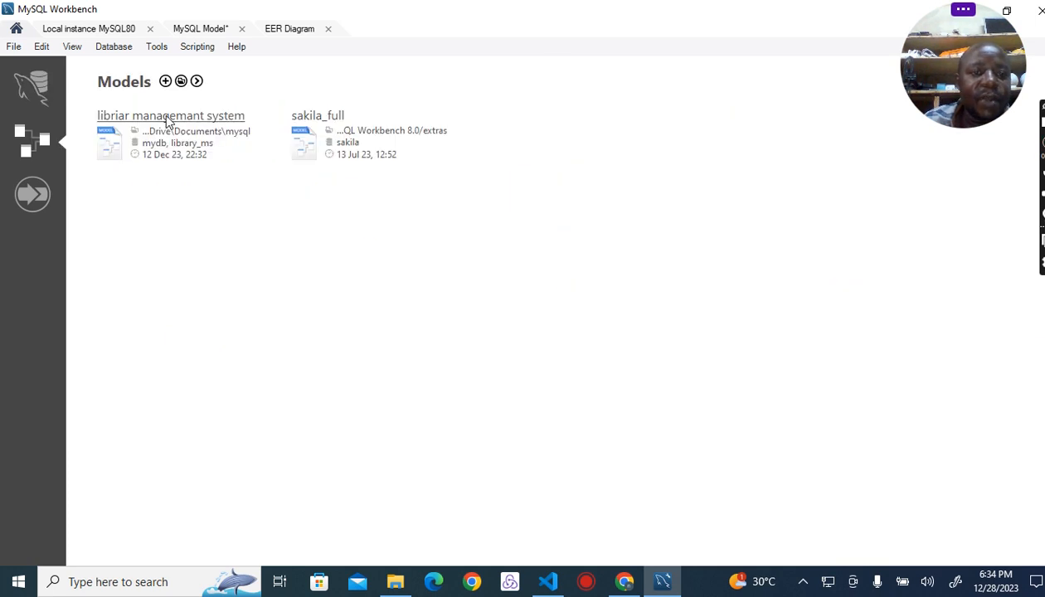
left_click(166, 118)
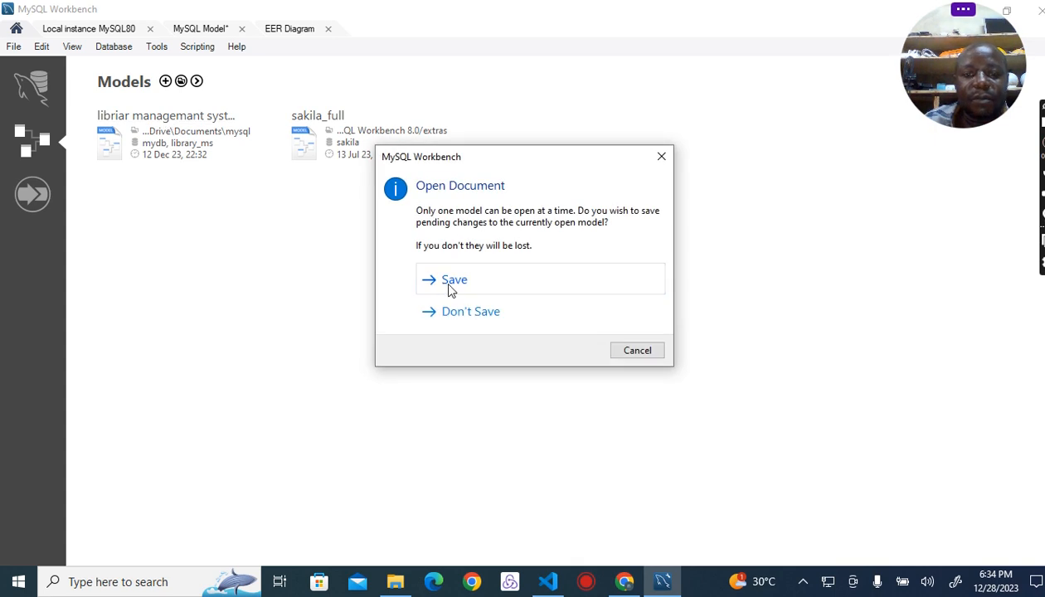
left_click(477, 323)
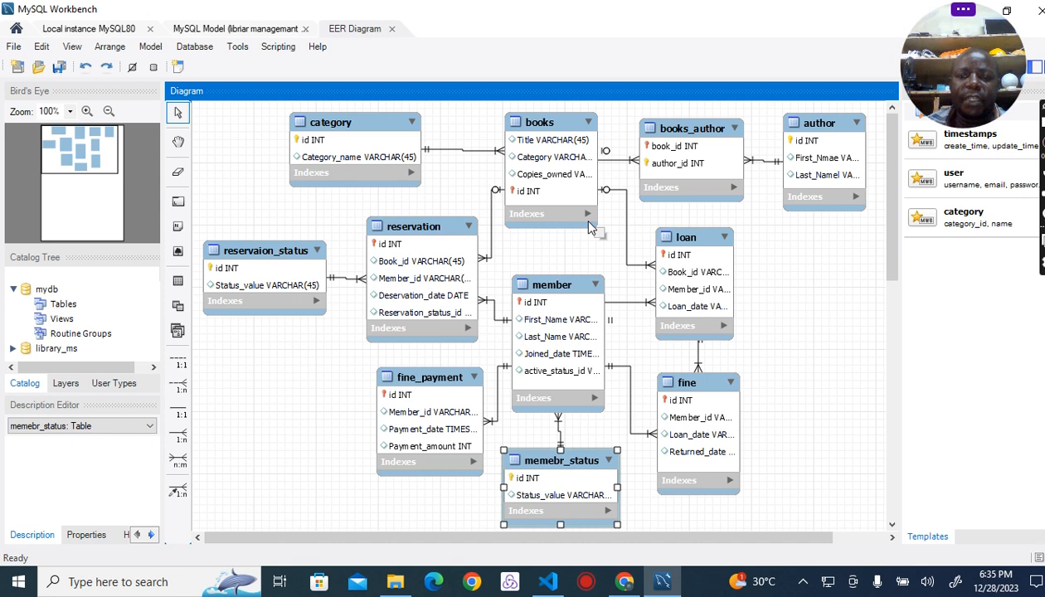
Step: Examine the tables of the library management EER diagram and the relationships connecting them
scroll(588, 224, "down", 2)
scroll(588, 224, "up", 2)
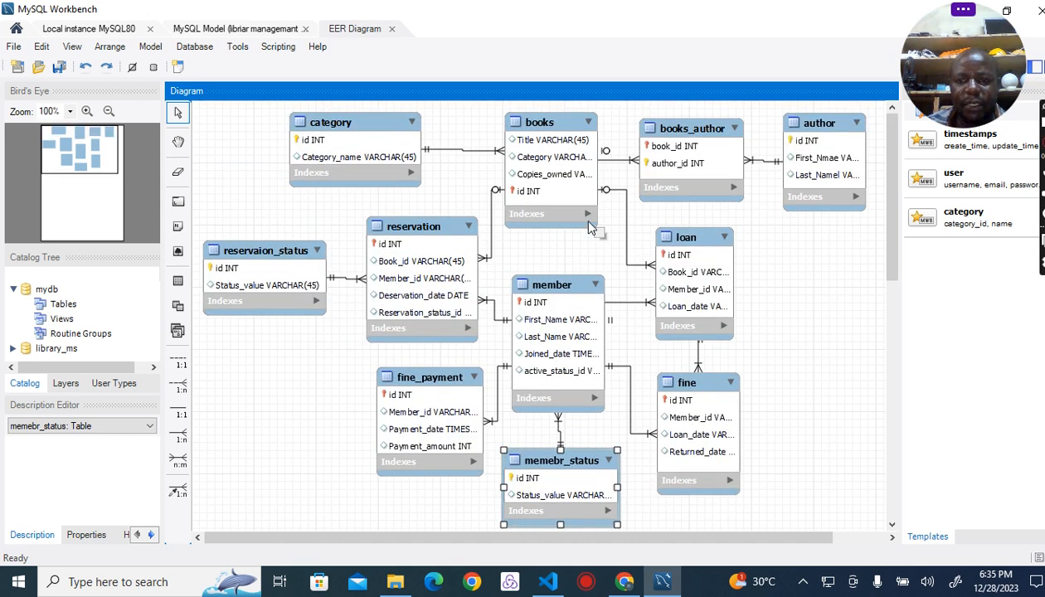
scroll(588, 224, "down", 5)
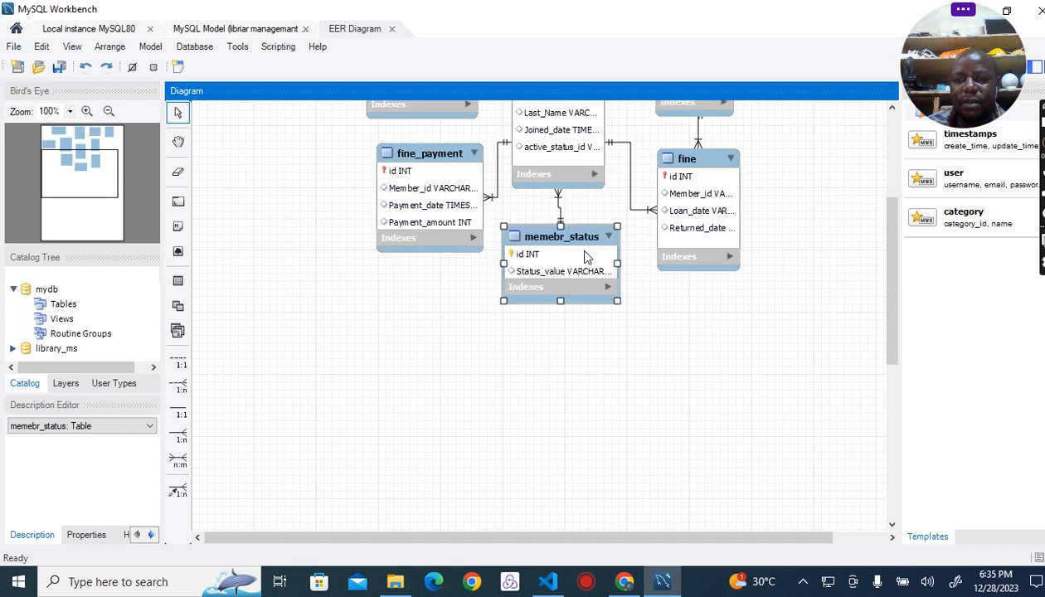
scroll(585, 257, "up", 5)
scroll(590, 253, "down", 5)
scroll(592, 253, "up", 3)
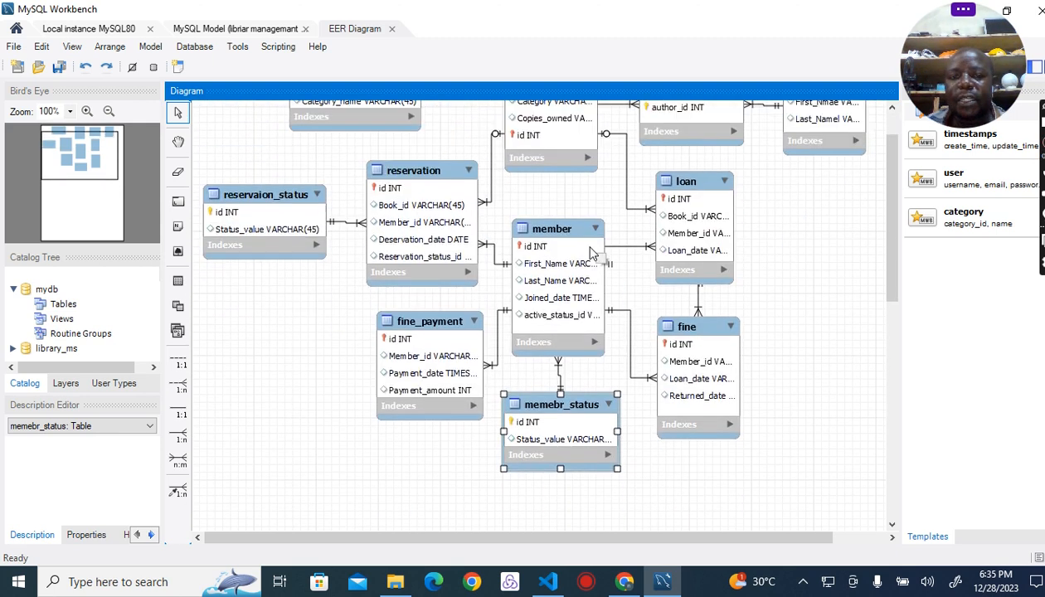